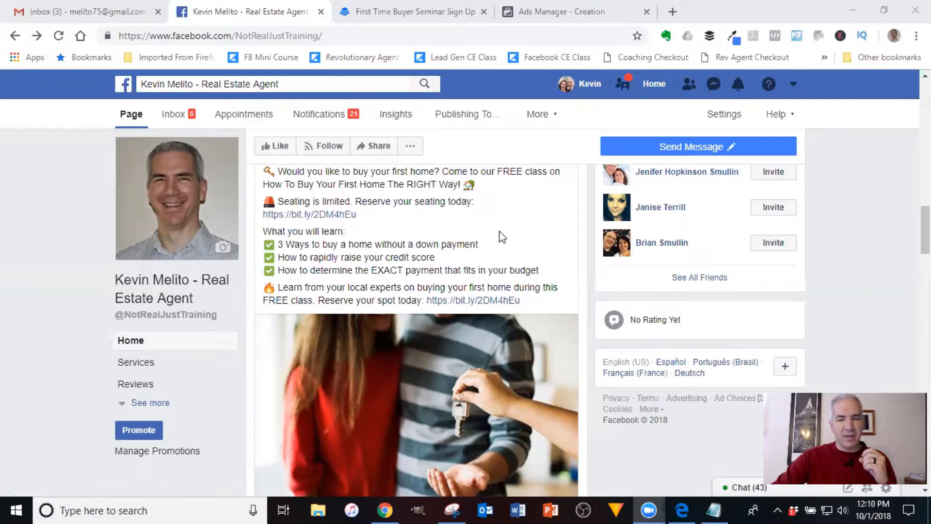
- Review the free first-time buyer class post on the Facebook page, including its text, reservation links and image
scroll(541, 252, "down", 1)
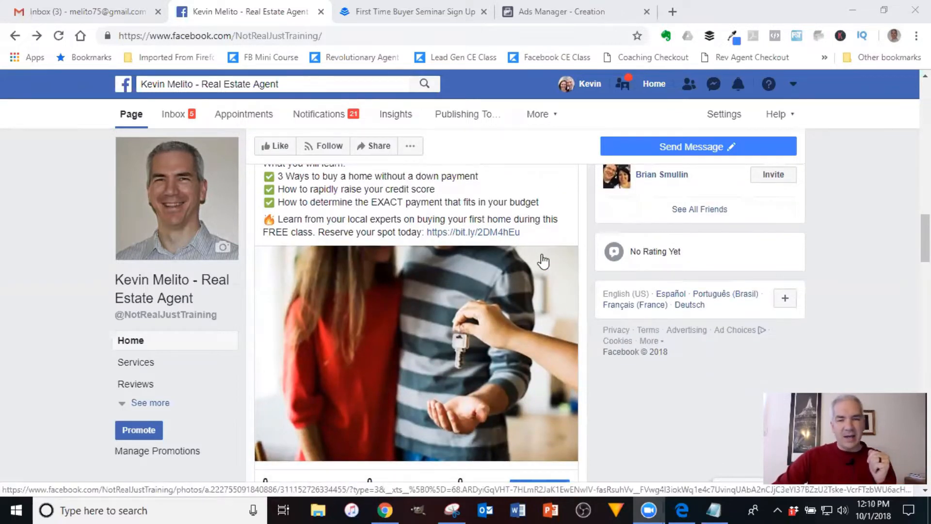
scroll(544, 261, "up", 1)
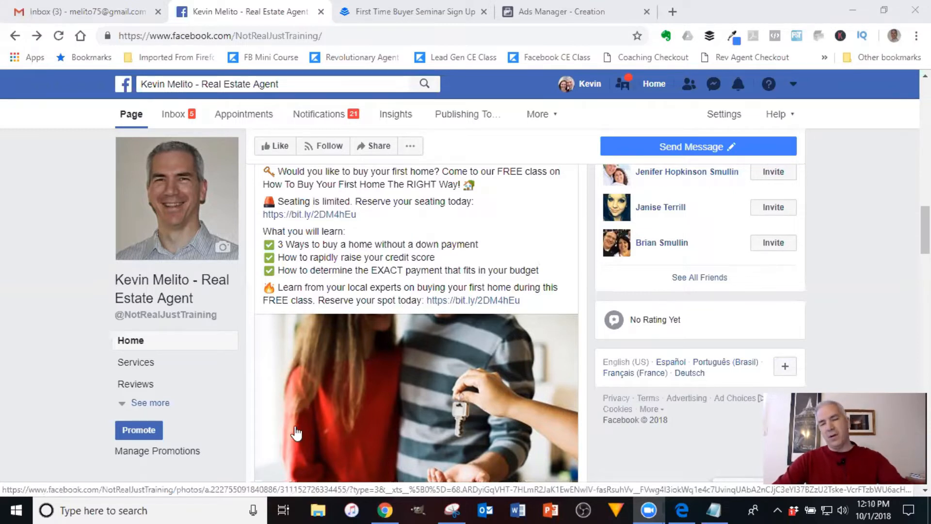
scroll(425, 350, "up", 1)
scroll(425, 351, "up", 3)
scroll(445, 329, "down", 3)
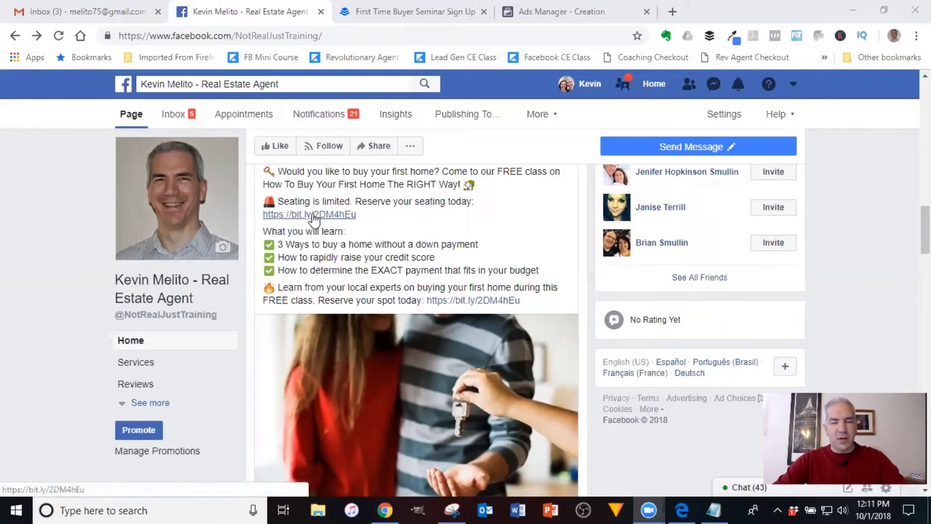
- View the First Time Buyer Seminar sign-up landing page, and return to the Facebook post that promotes the class
left_click(393, 3)
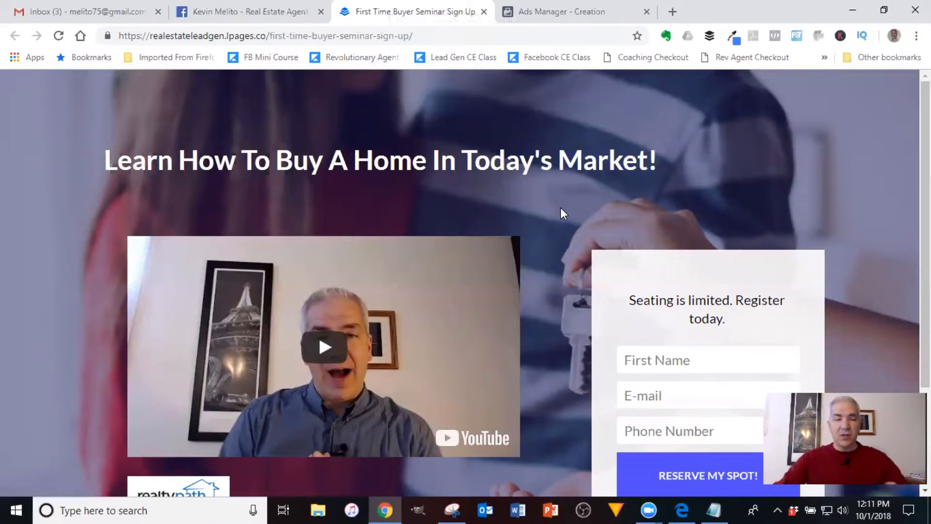
scroll(534, 215, "down", 1)
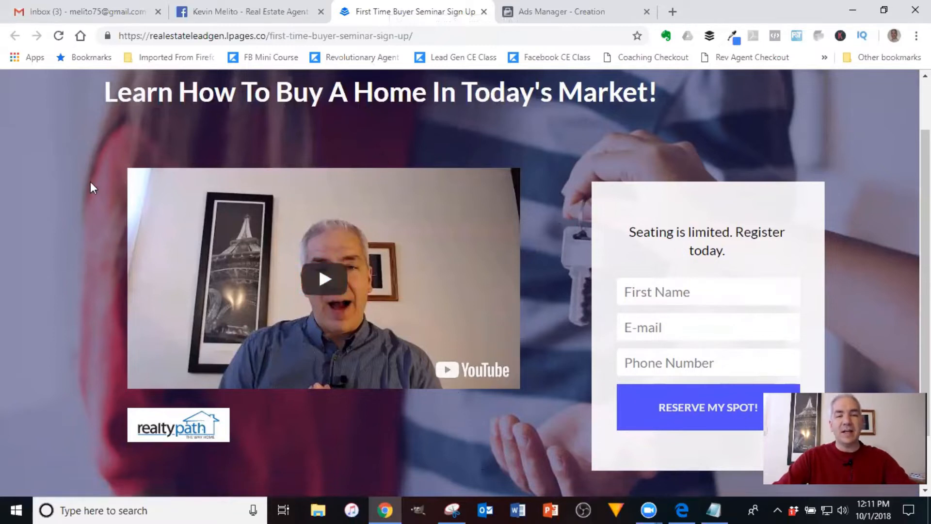
left_click(249, 7)
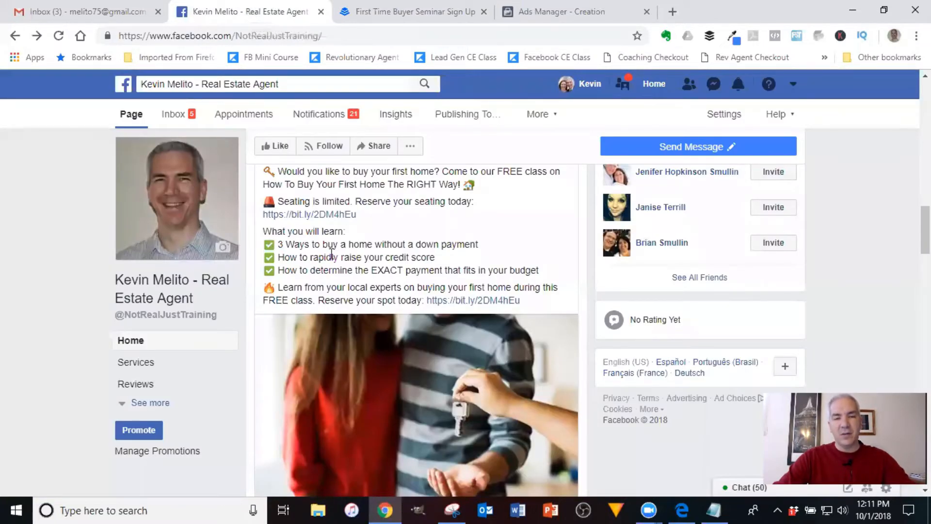
- Examine the seminar landing page's headline, video and registration form, highlighting the headline "Learn How To Buy A Home In Today's Market!"
left_click(397, 7)
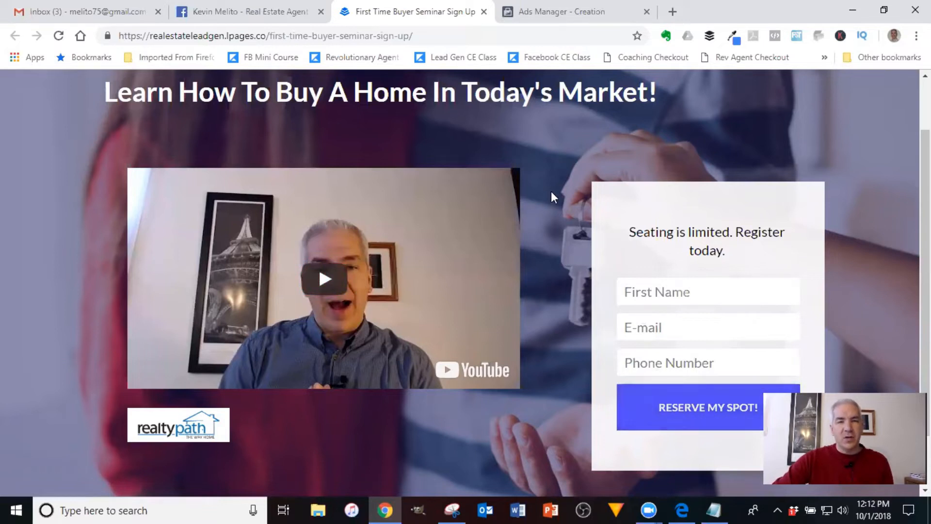
scroll(536, 190, "down", 1)
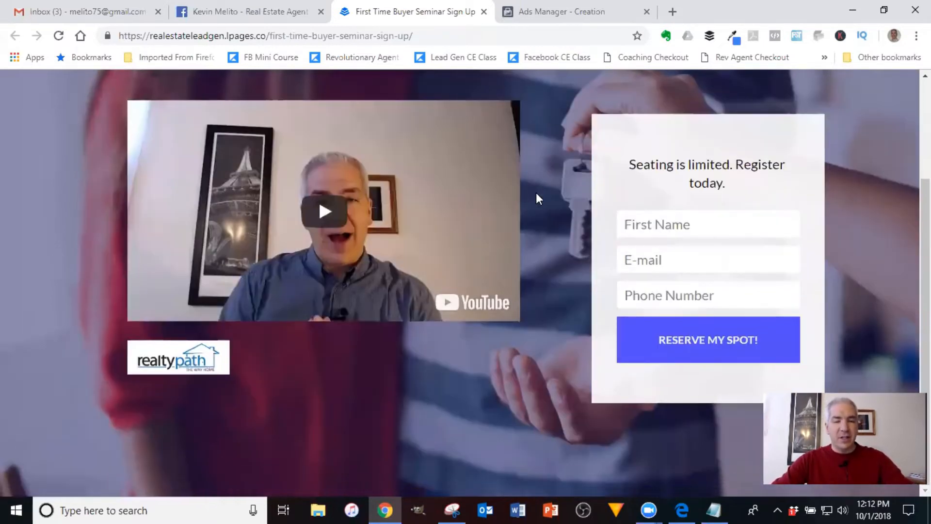
scroll(537, 193, "up", 3)
scroll(537, 192, "down", 1)
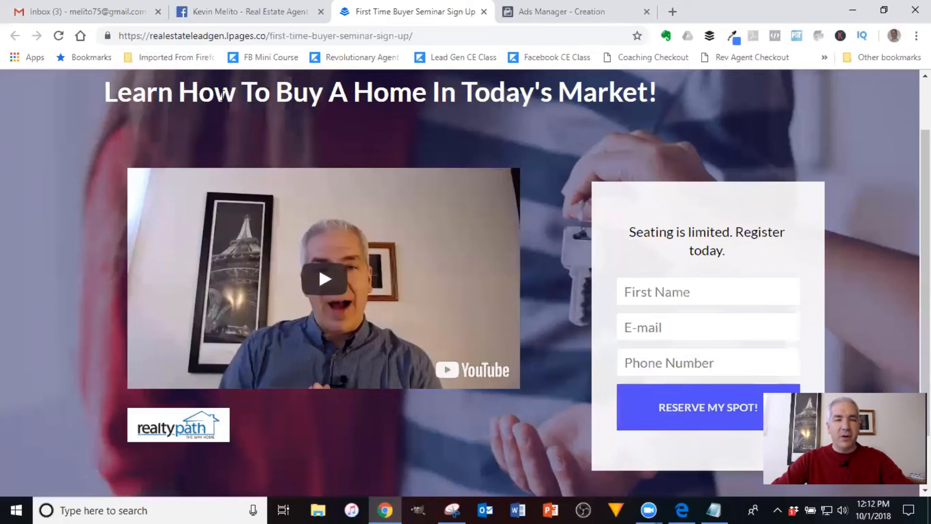
left_click_drag(105, 87, 655, 109)
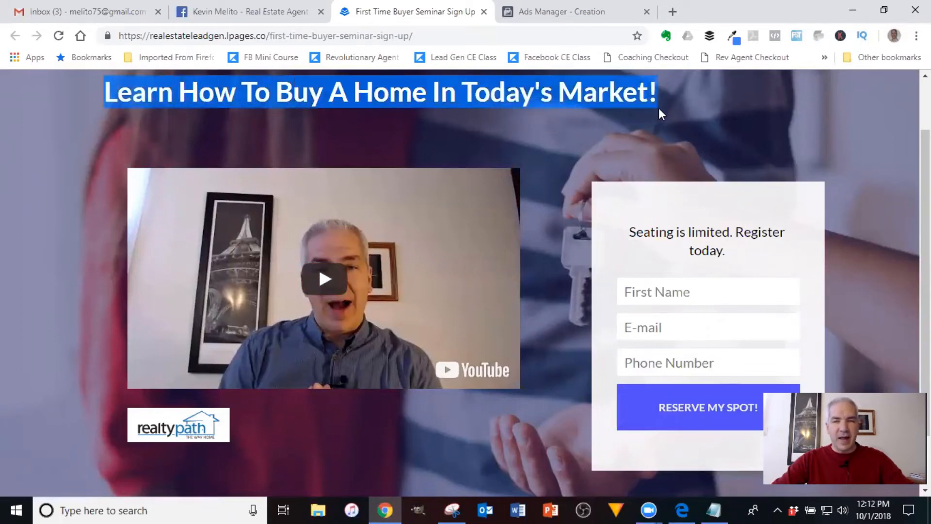
left_click(569, 117)
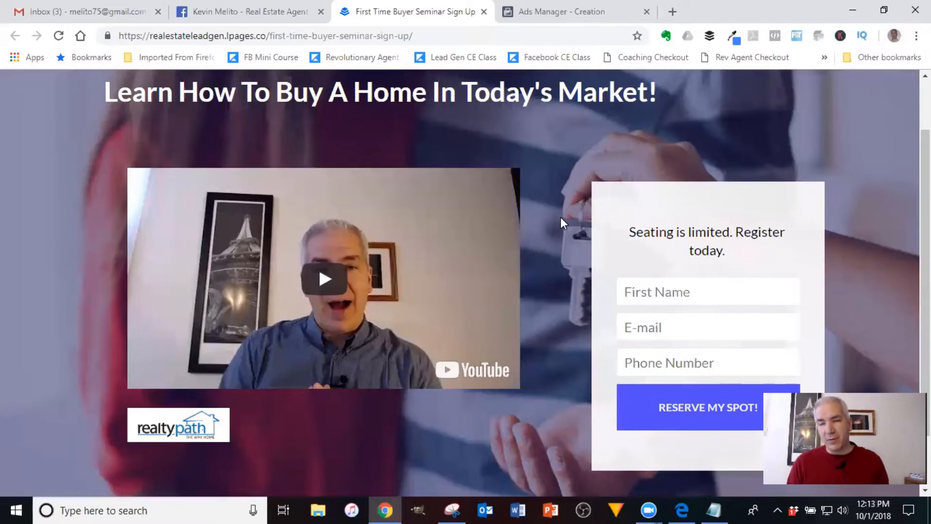
scroll(639, 205, "down", 1)
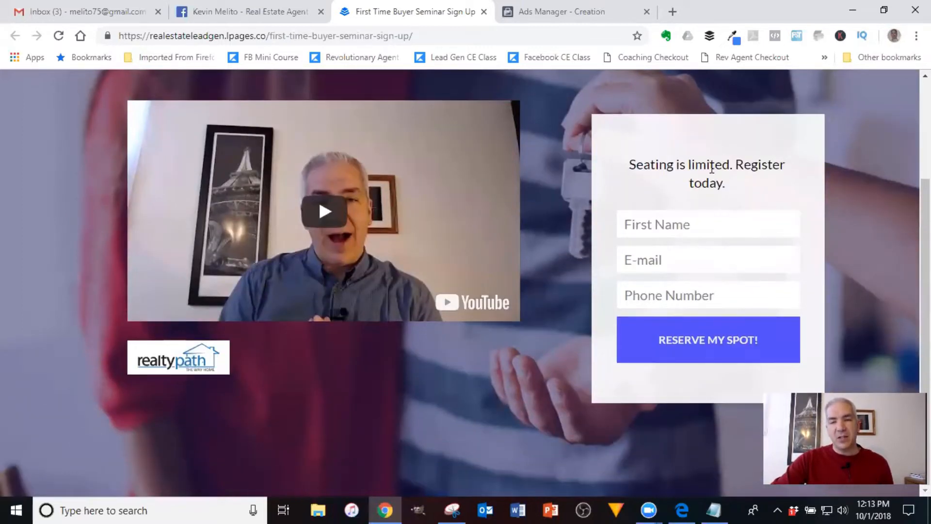
scroll(555, 232, "up", 2)
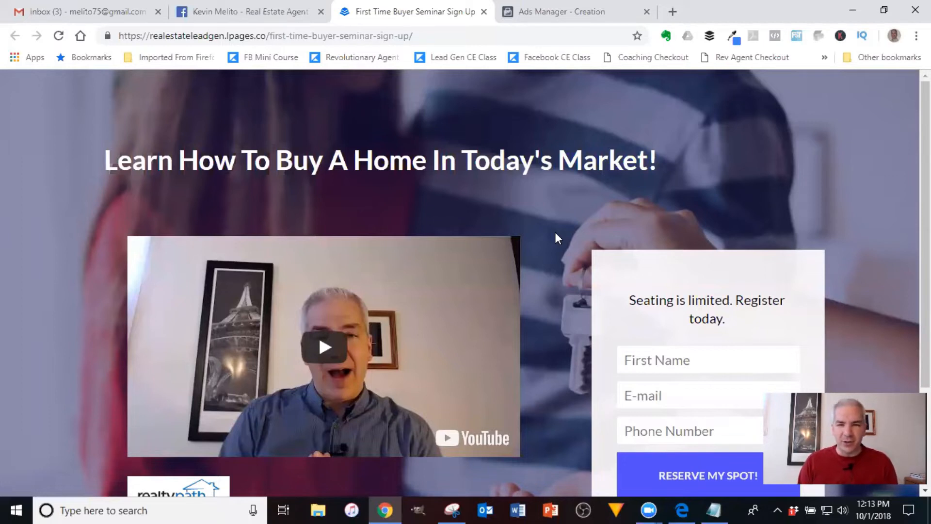
- Compare the Facebook class post with the seminar sign-up landing page it links to
left_click(262, 13)
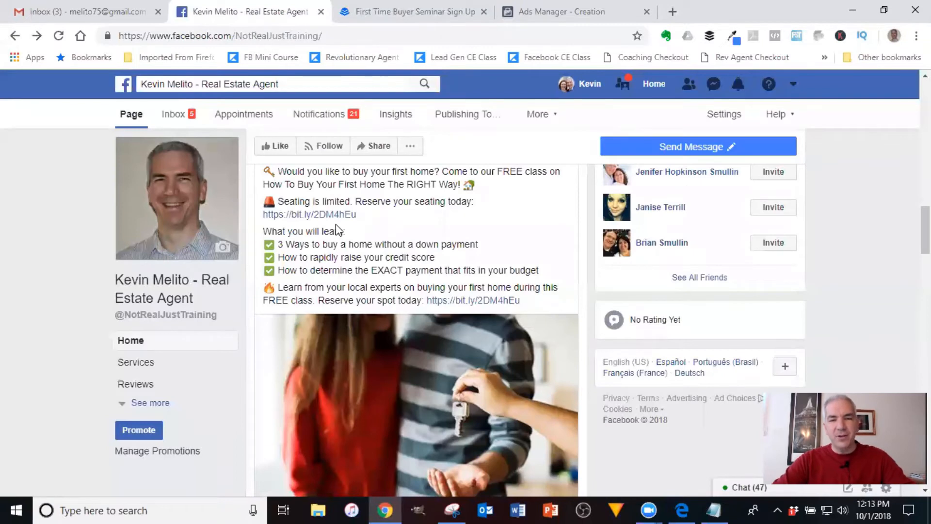
left_click(427, 10)
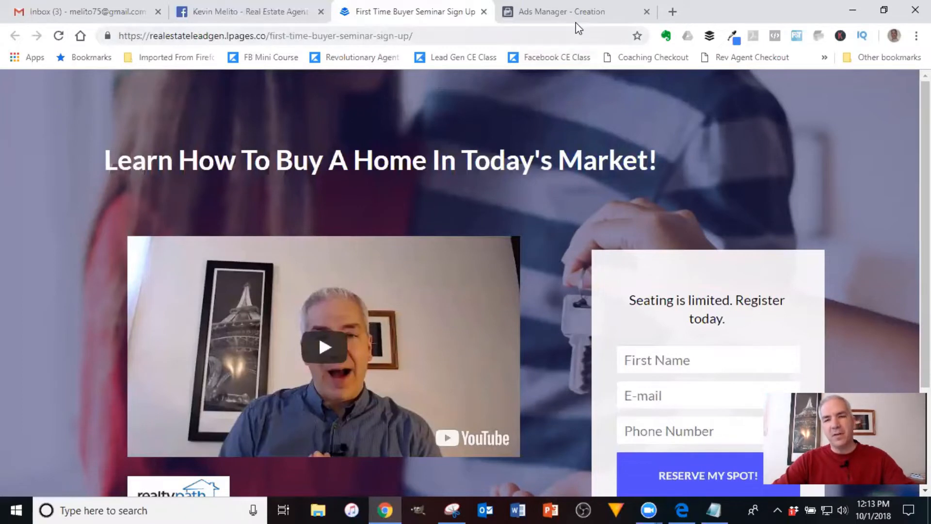
left_click(276, 14)
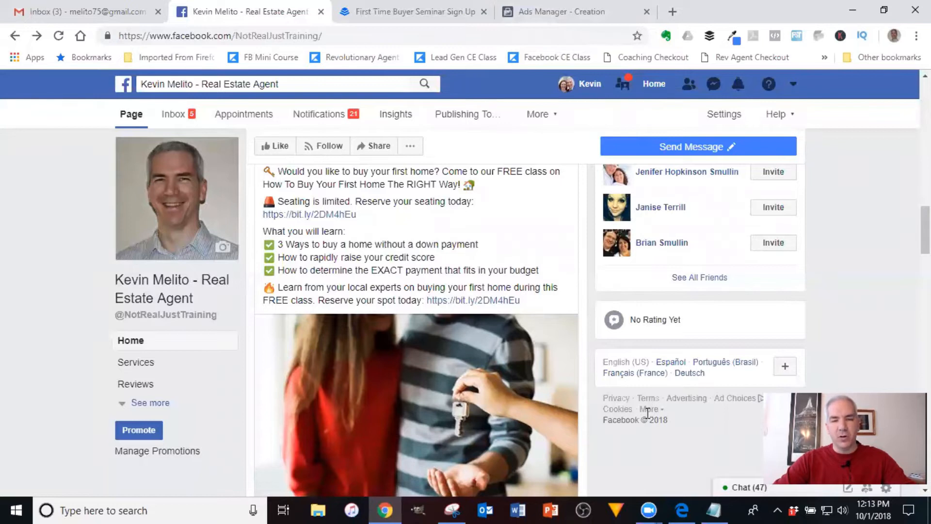
- Switch to Ads Manager and review the 25-39 ad set's conversion event, offer and audience location settings
left_click(570, 14)
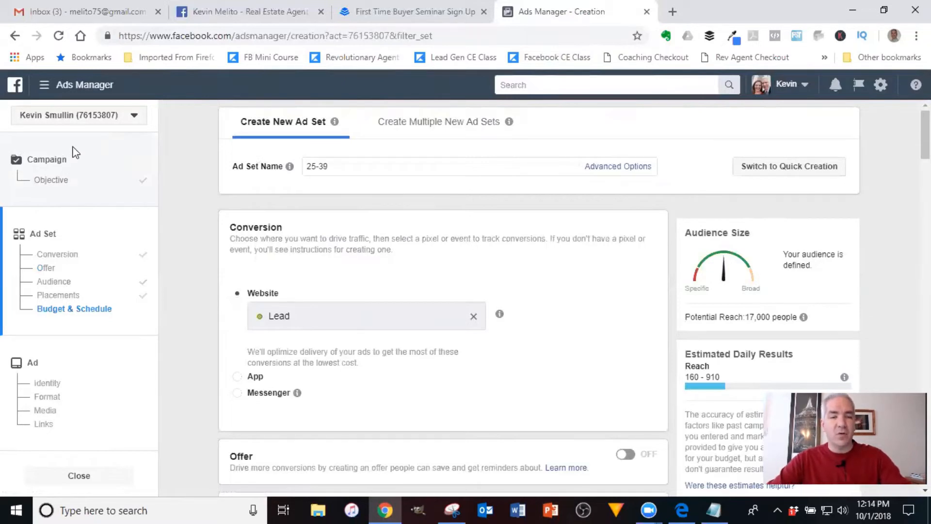
scroll(566, 185, "down", 2)
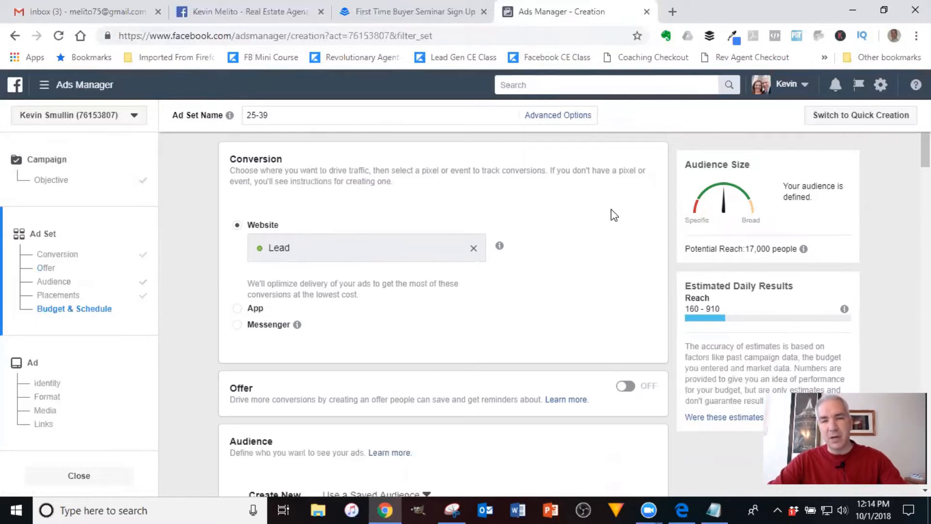
scroll(615, 183, "down", 4)
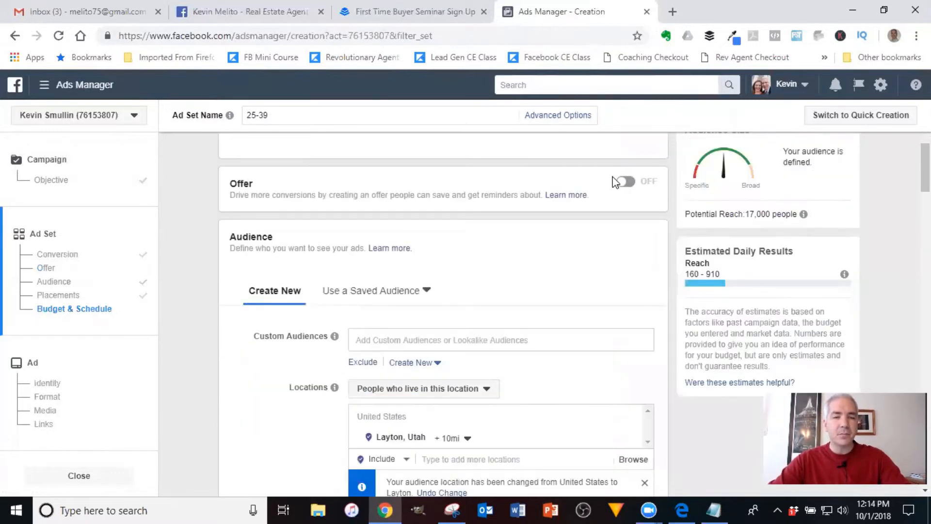
scroll(615, 183, "down", 4)
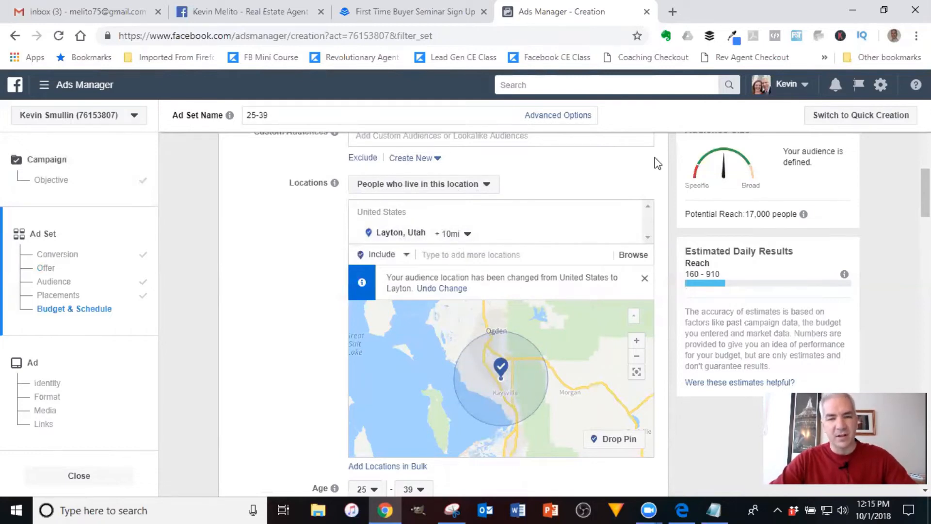
- Review the ad set's age range, gender and detailed targeting interests, and highlight the audience's potential reach
scroll(659, 169, "down", 4)
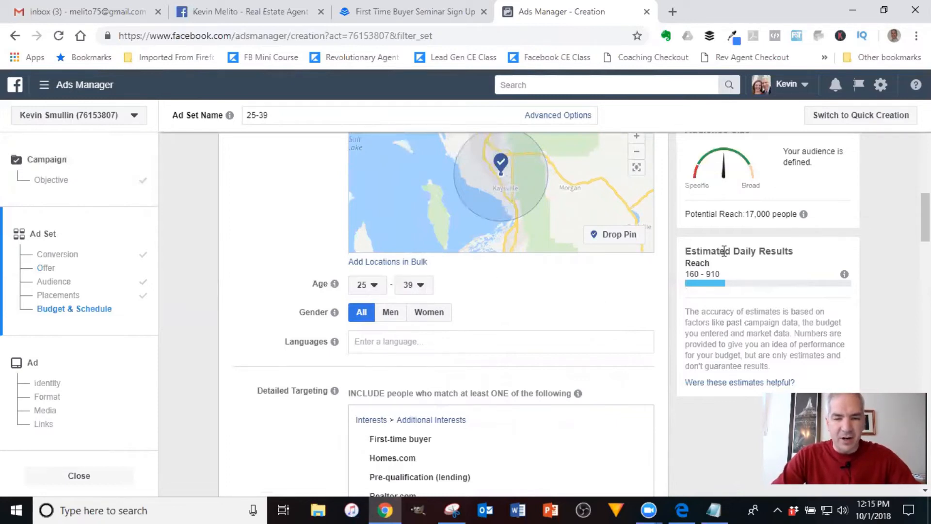
scroll(675, 325, "down", 4)
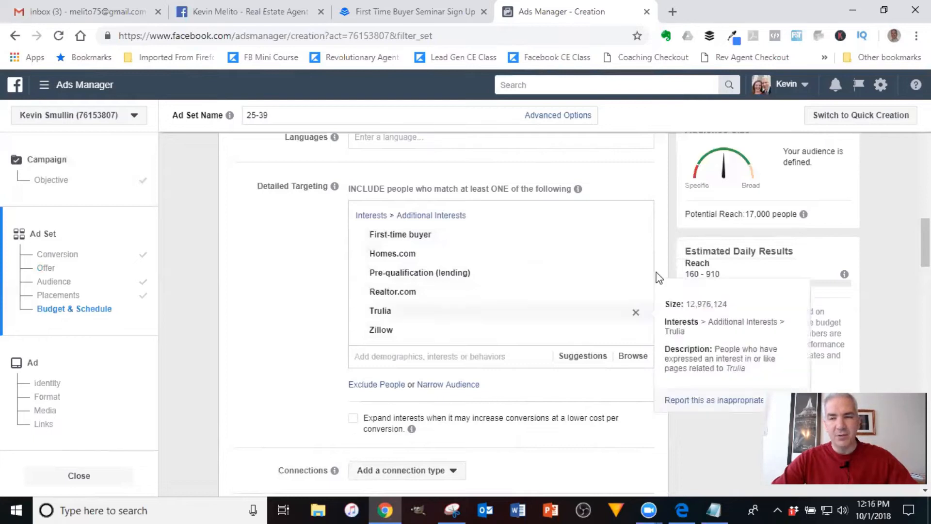
left_click_drag(746, 214, 796, 213)
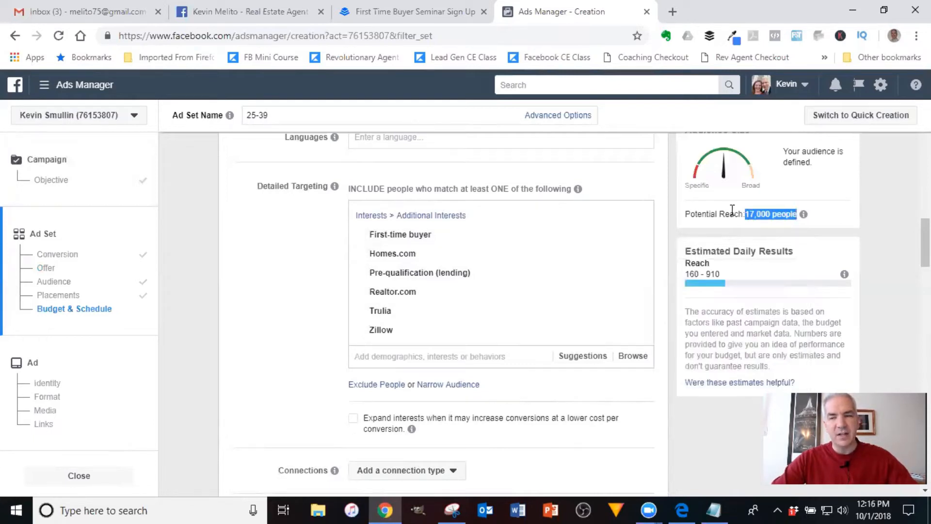
left_click(664, 205)
scroll(639, 198, "up", 3)
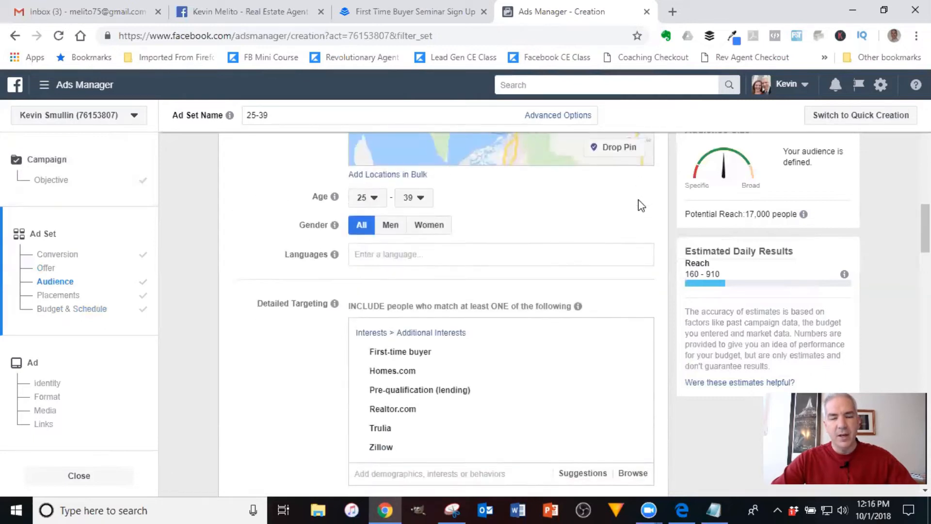
scroll(639, 199, "down", 3)
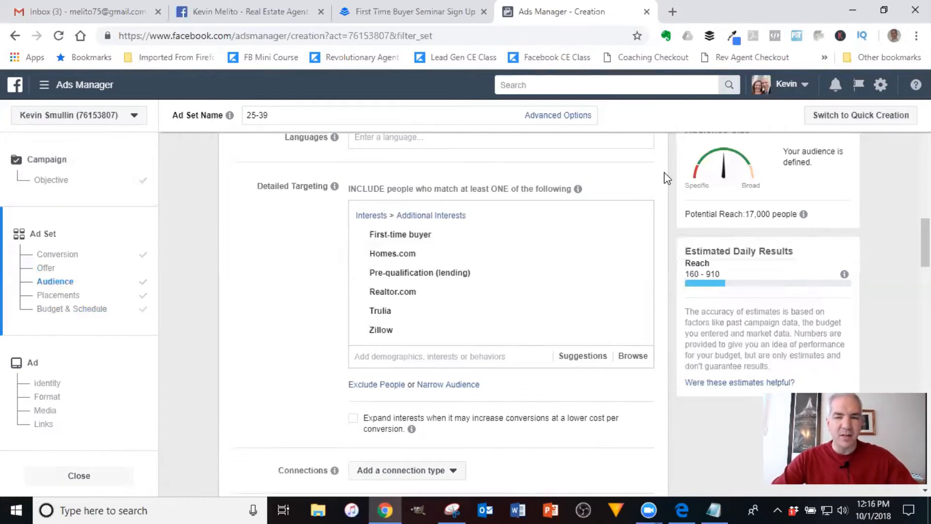
- Examine the ad set's placements, checking which Facebook, Instagram, Audience Network and Messenger options are selected
scroll(667, 179, "down", 5)
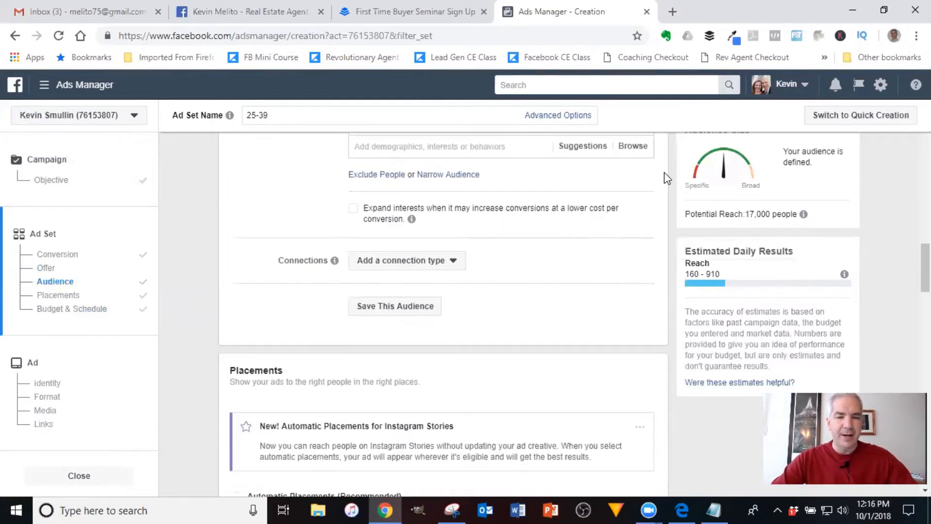
scroll(667, 178, "down", 8)
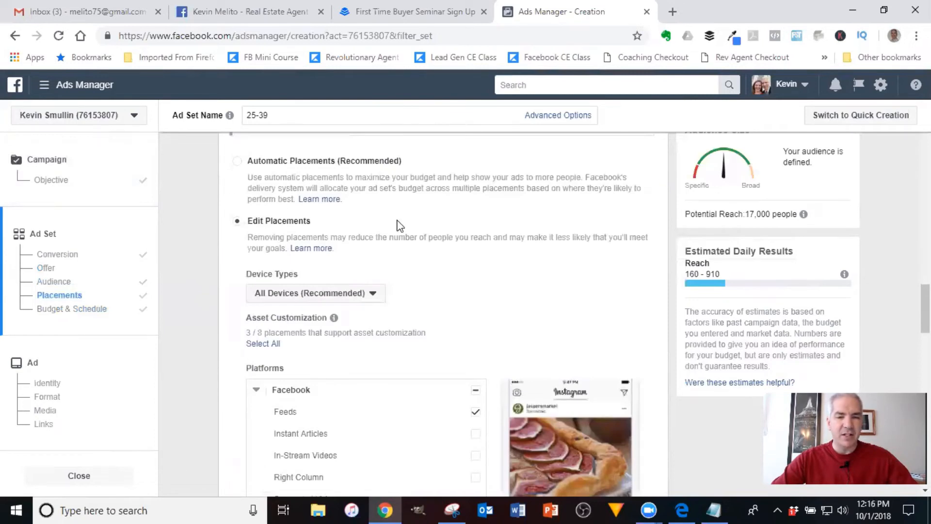
scroll(540, 223, "down", 2)
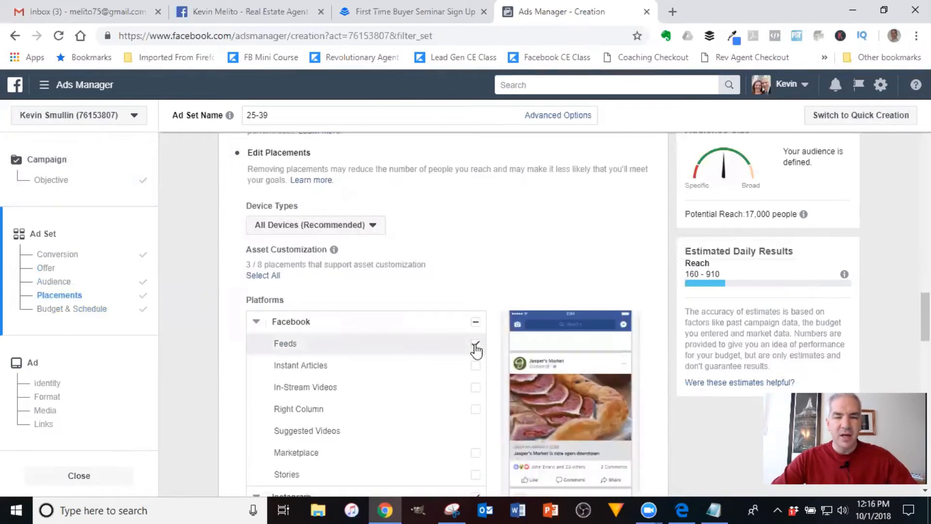
scroll(500, 242, "down", 3)
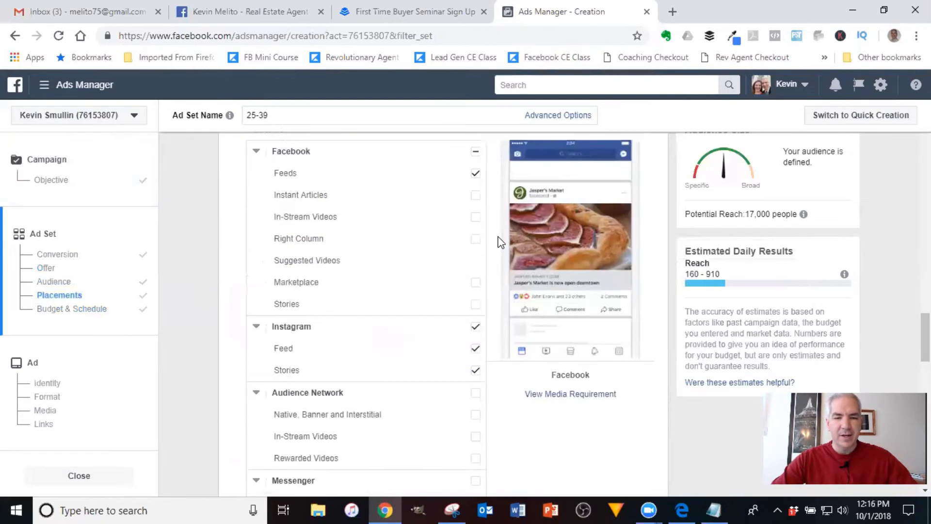
scroll(500, 242, "down", 3)
scroll(487, 204, "up", 2)
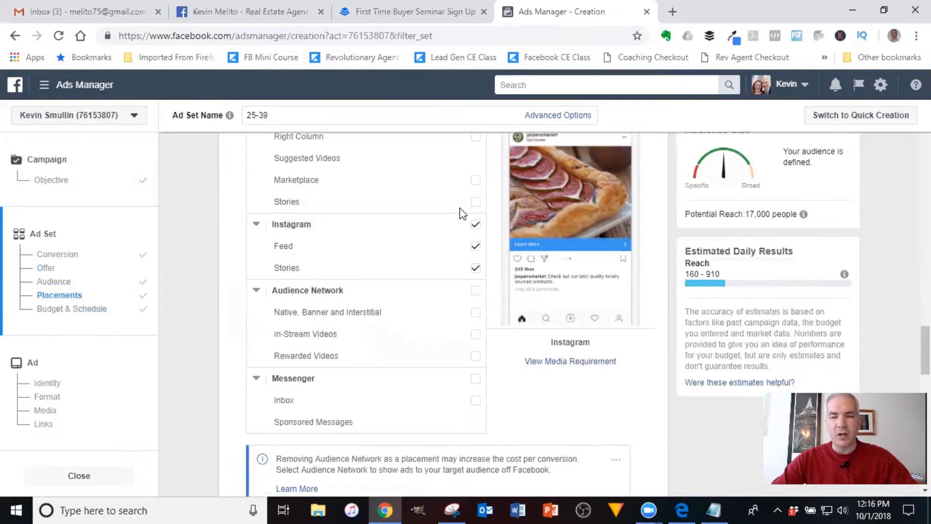
left_click(477, 226)
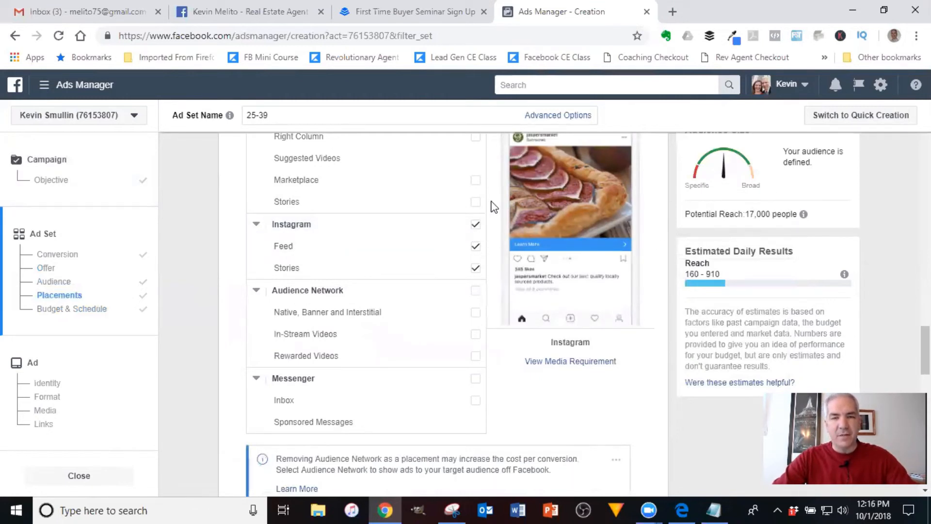
scroll(492, 204, "up", 4)
scroll(501, 207, "down", 5)
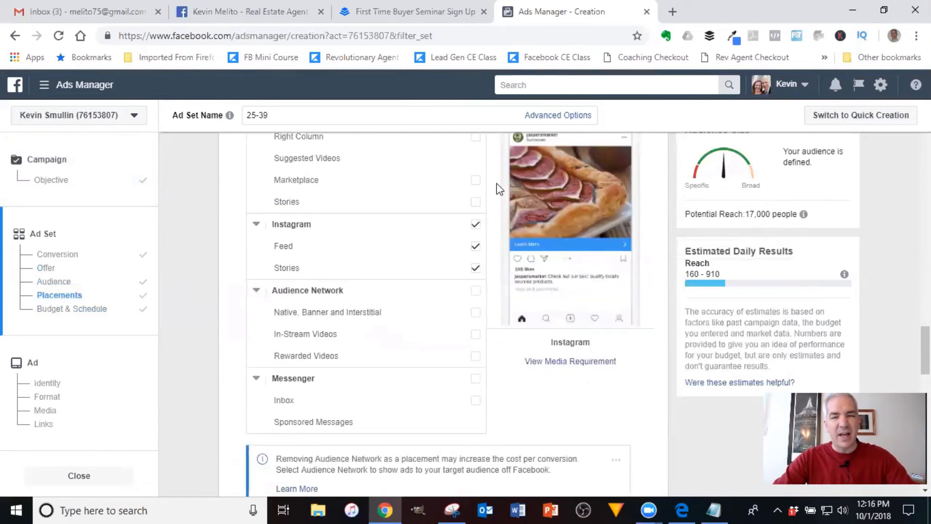
- Review the ad set's daily budget, start and end dates, delivery optimization, conversion window and bid strategy
scroll(499, 194, "down", 6)
scroll(497, 190, "down", 6)
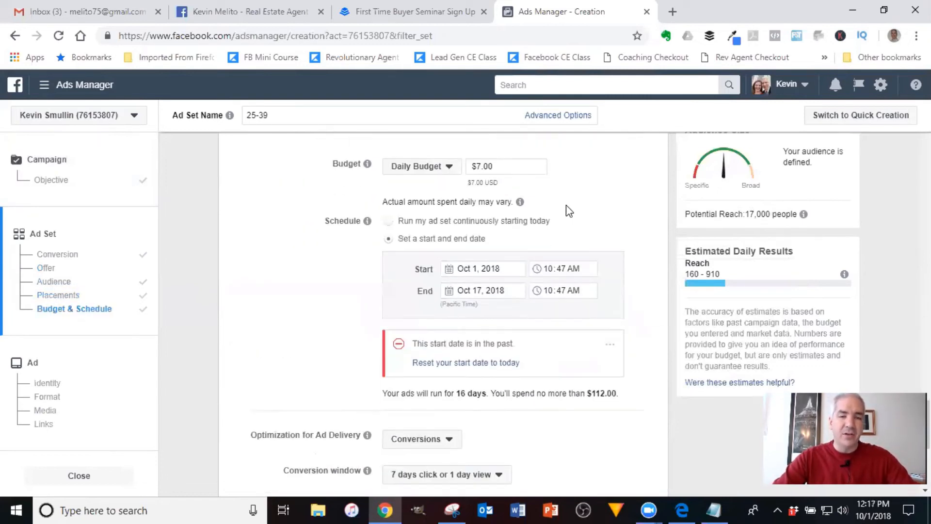
scroll(566, 218, "up", 1)
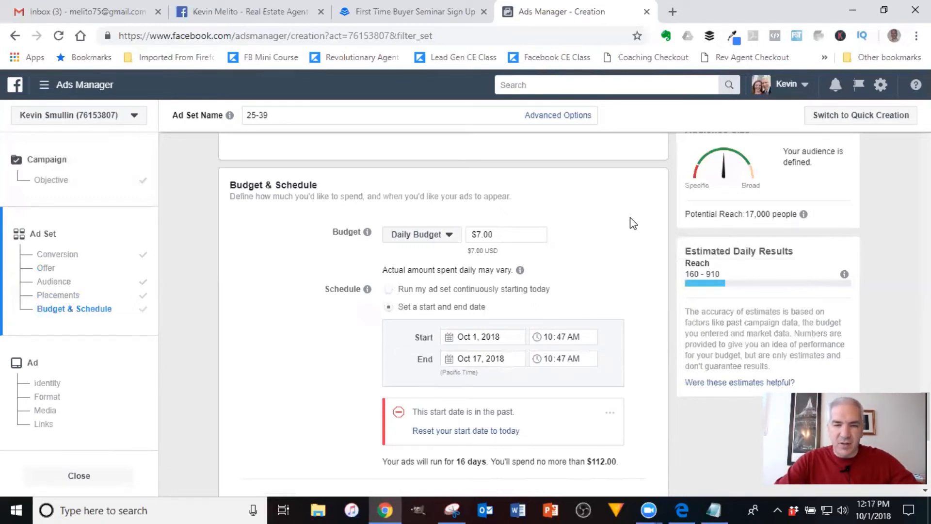
scroll(630, 222, "down", 1)
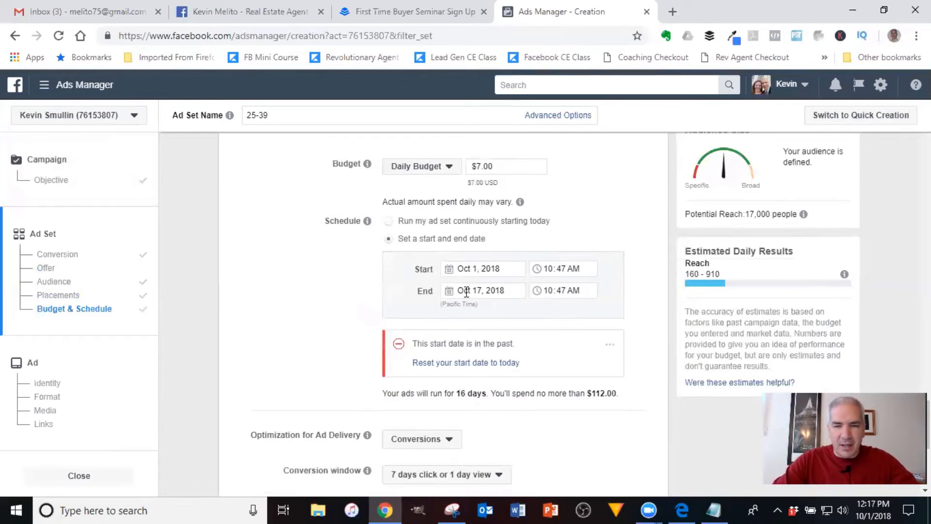
scroll(630, 244, "up", 1)
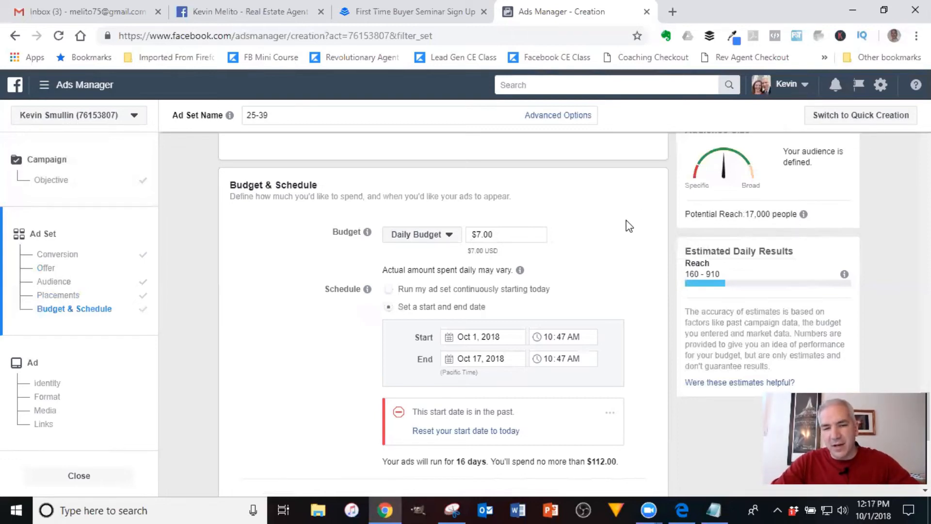
scroll(625, 225, "down", 1)
scroll(646, 234, "down", 2)
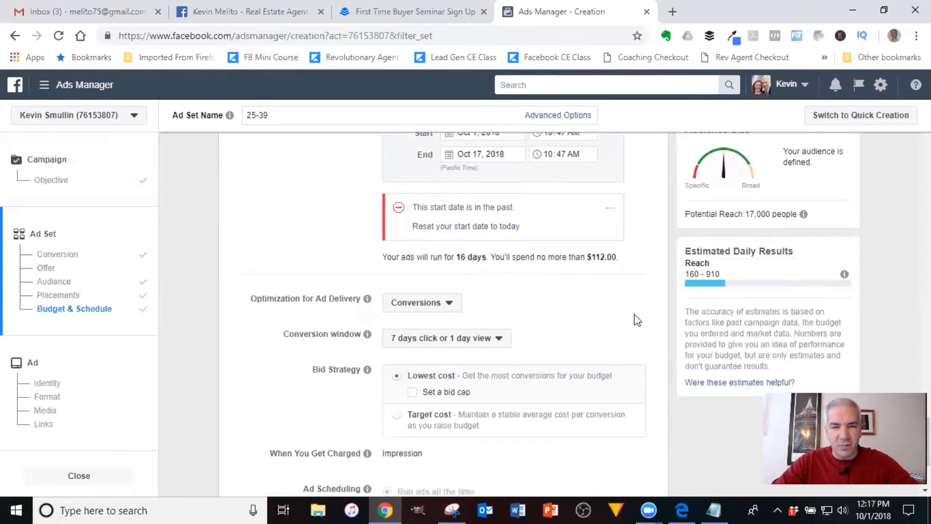
scroll(638, 315, "down", 1)
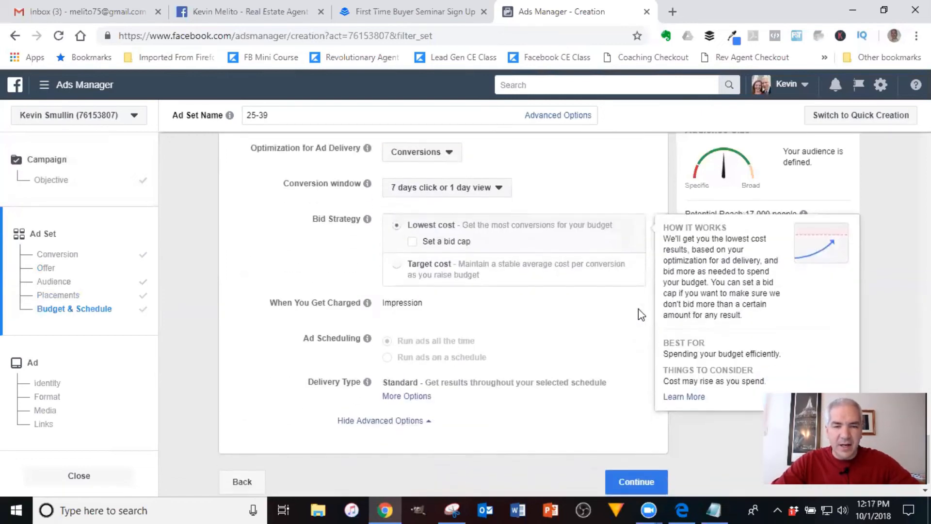
scroll(641, 311, "up", 4)
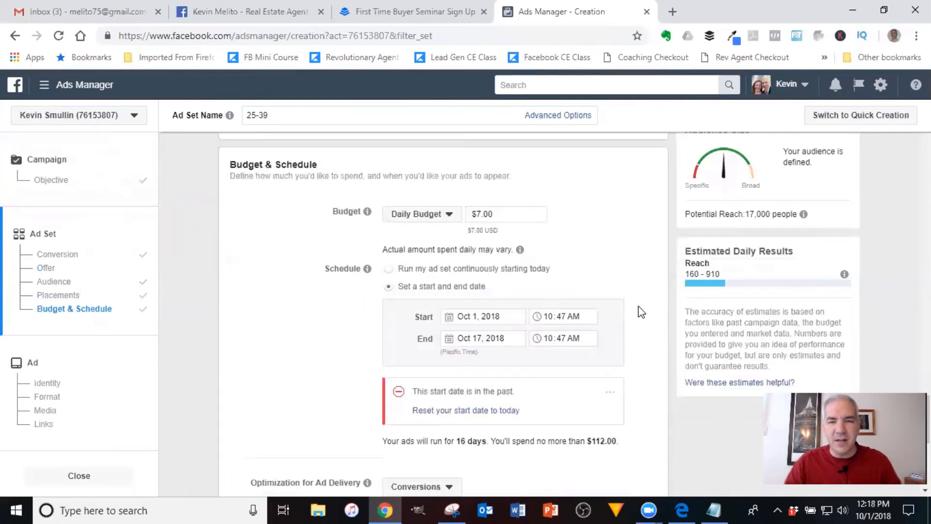